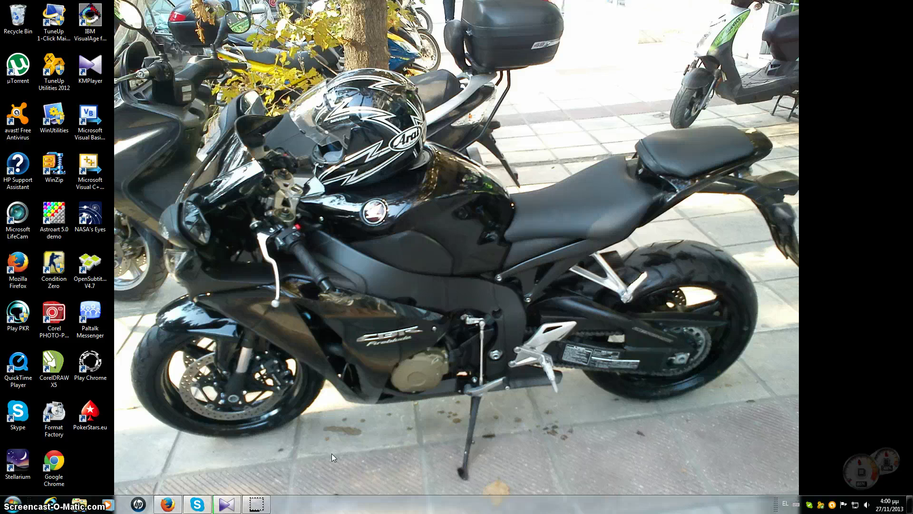
Step: Bring up the preview of the minimised Firefox window from the taskbar
{"action": "left_click", "coordinate": [170, 503]}
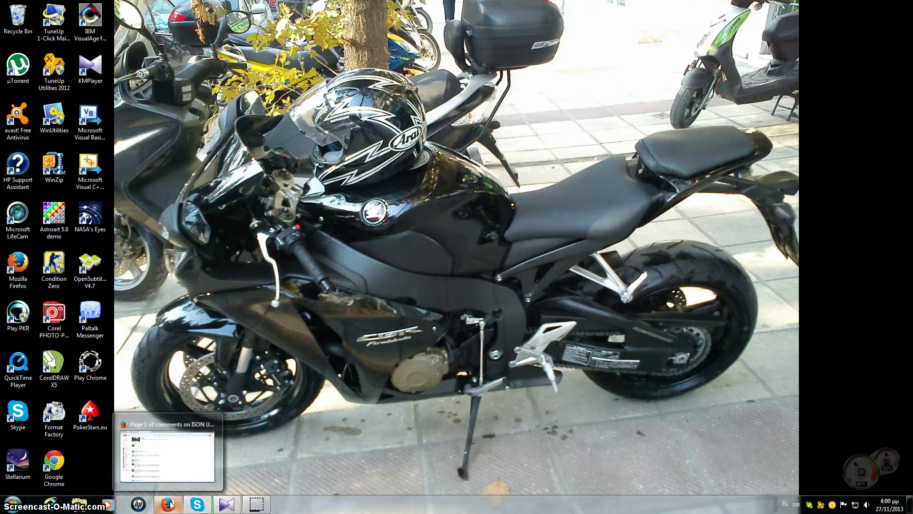
Step: Open the ISON Update 13 video page, read through its comments, then return to Helioviewer.org
{"action": "left_click", "coordinate": [170, 503]}
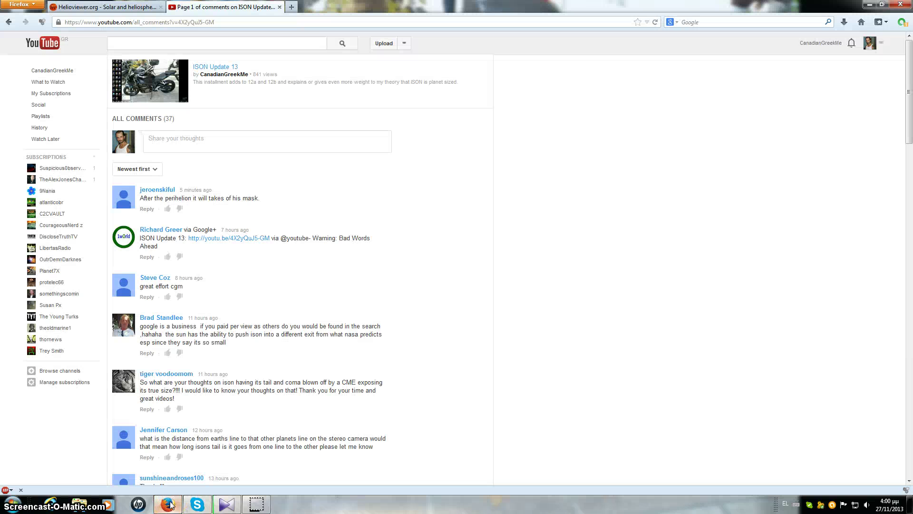
{"action": "left_click", "coordinate": [220, 68]}
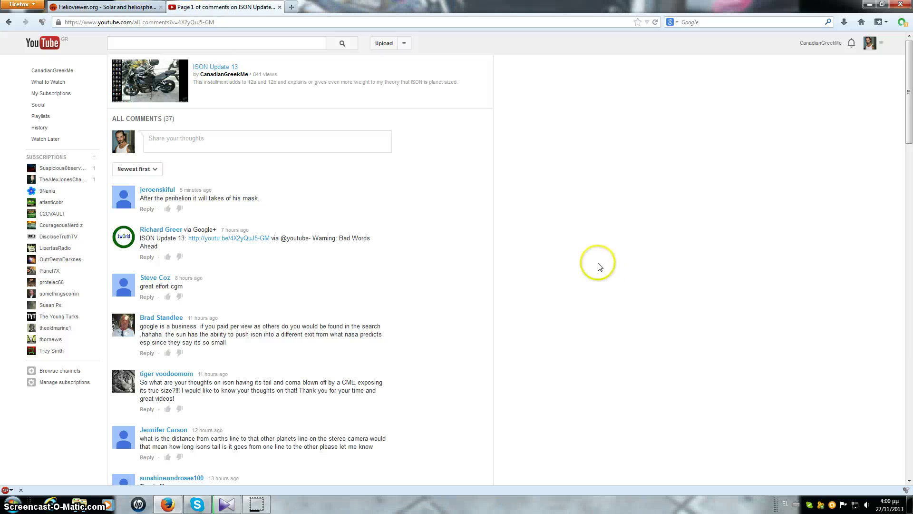
{"action": "scroll", "coordinate": [596, 262], "scroll_direction": "down", "scroll_amount": 7}
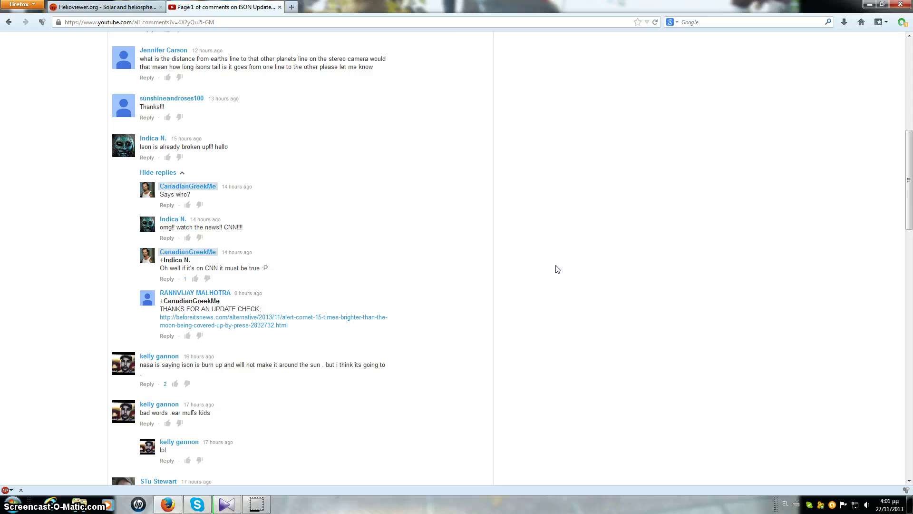
{"action": "scroll", "coordinate": [556, 269], "scroll_direction": "up", "scroll_amount": 10}
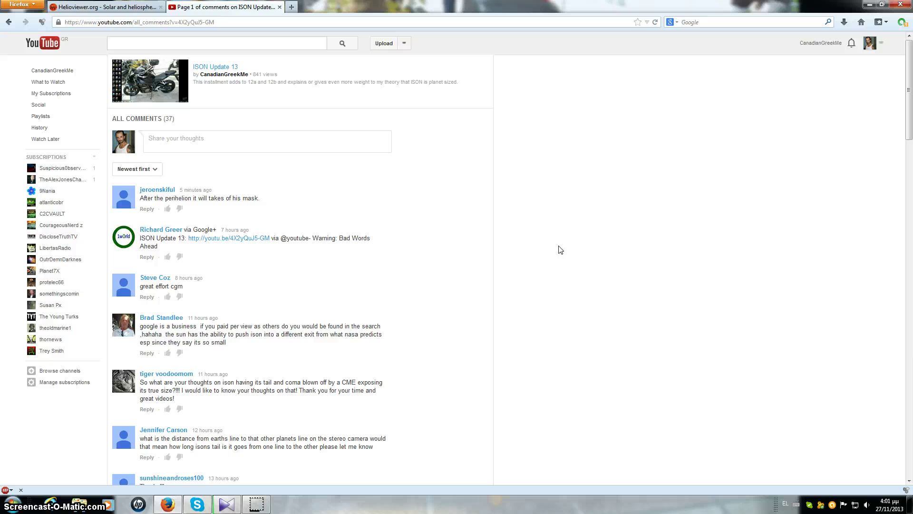
{"action": "left_click_drag", "start_coordinate": [562, 248], "coordinate": [594, 252]}
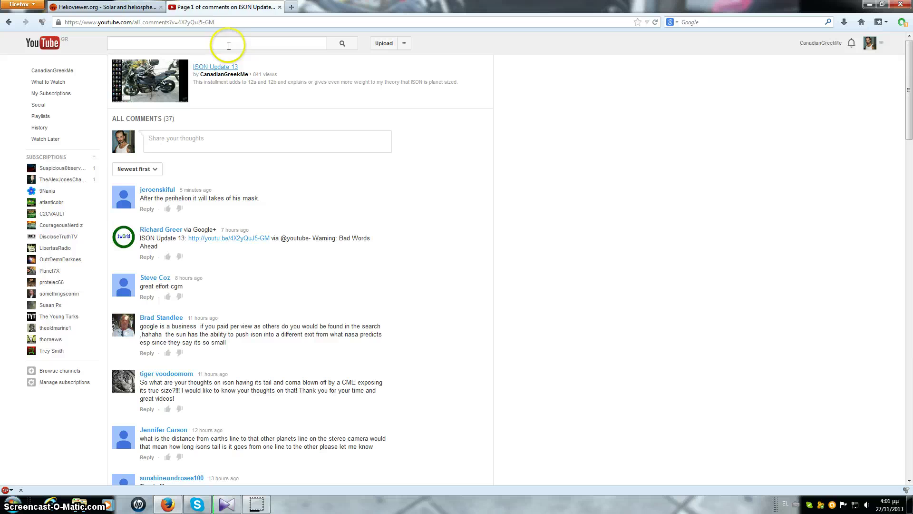
{"action": "left_click", "coordinate": [105, 8]}
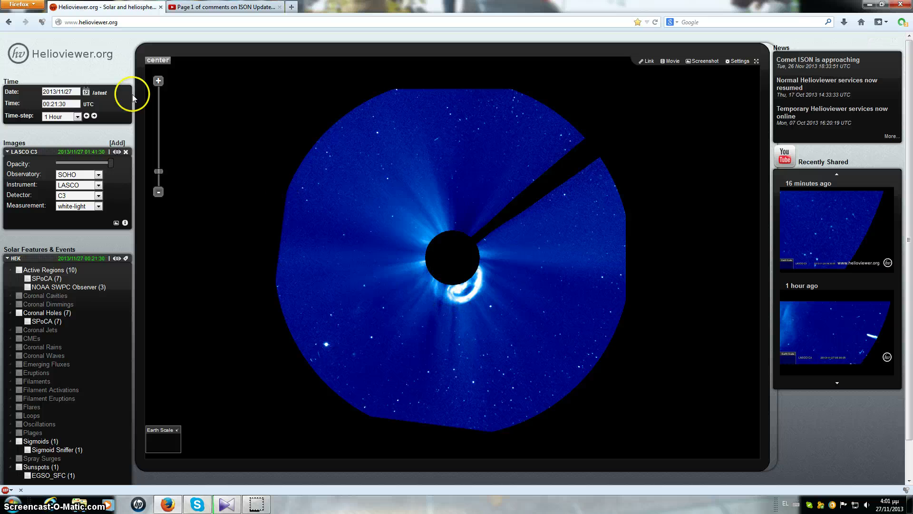
Step: Advance the LASCO C3 observation time by one hour
{"action": "left_click", "coordinate": [94, 116]}
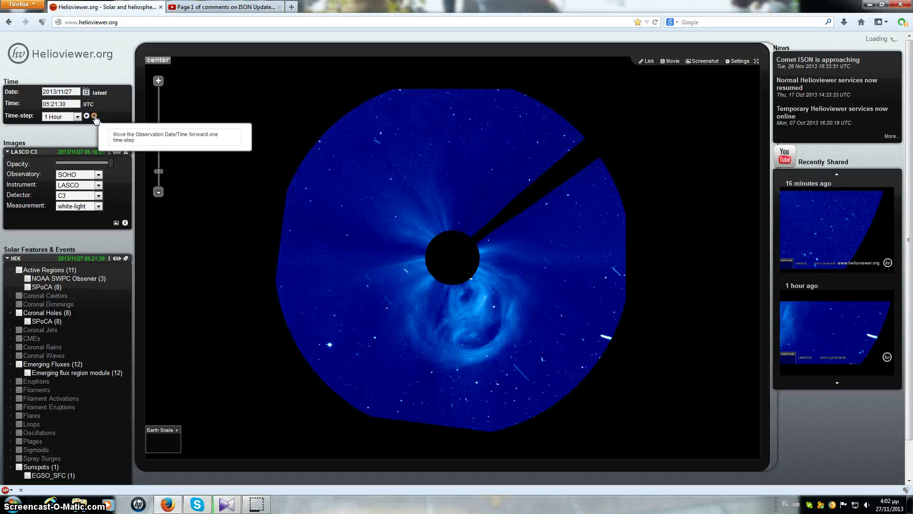
Step: Step the observation time forward hour by hour to 2013/11/27 14:21:30 UTC
{"action": "left_click", "coordinate": [428, 305]}
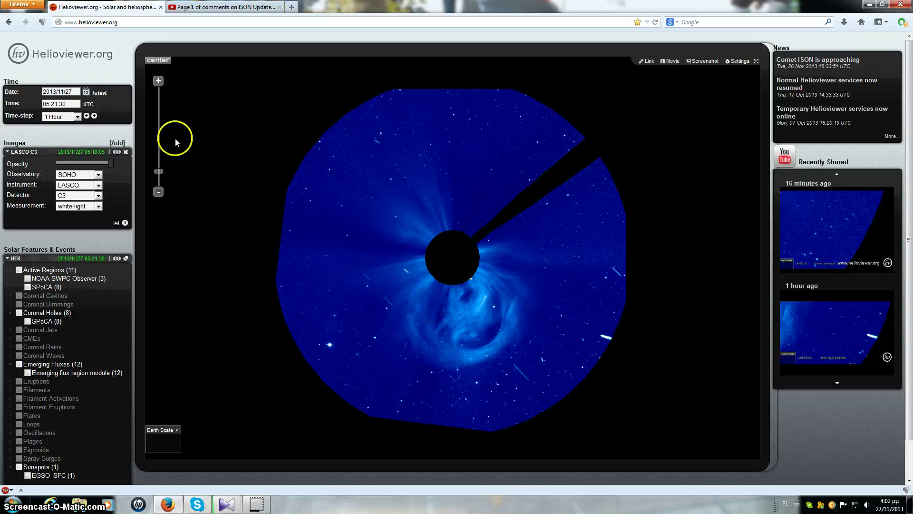
{"action": "left_click", "coordinate": [95, 116]}
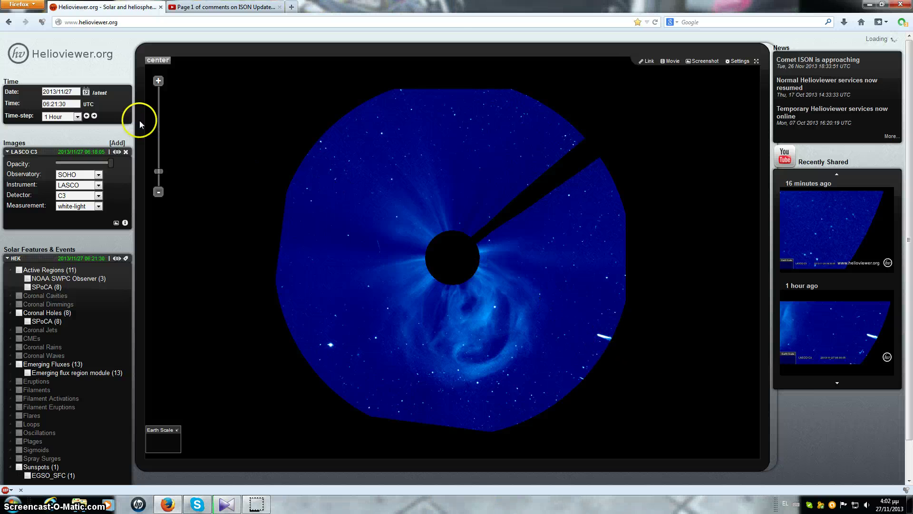
{"action": "left_click", "coordinate": [95, 116]}
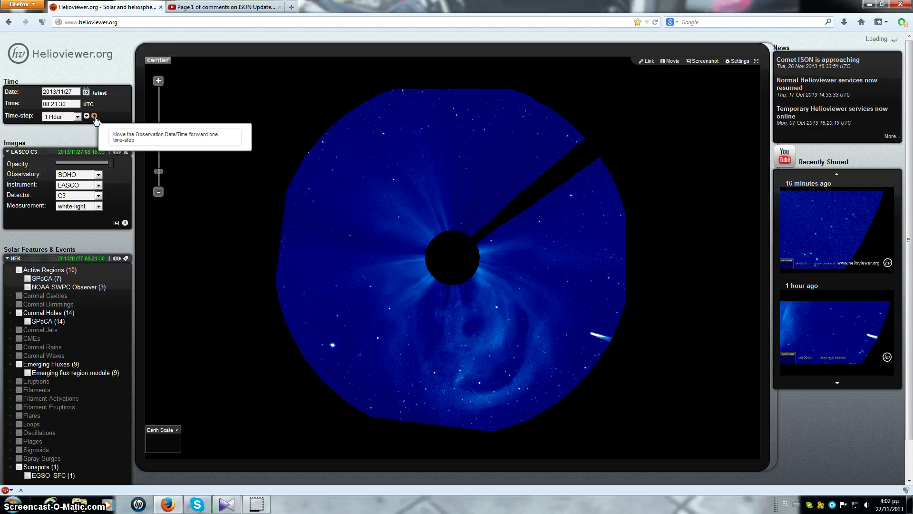
{"action": "left_click", "coordinate": [94, 116]}
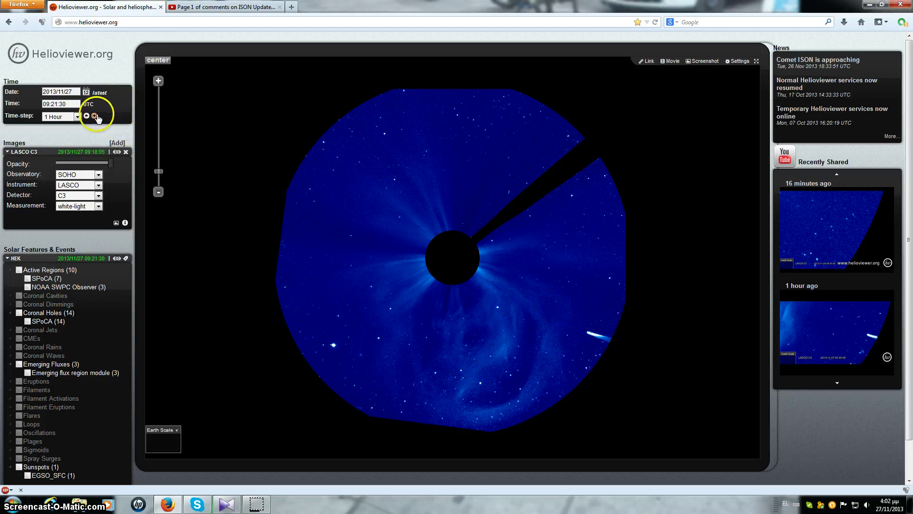
{"action": "left_click", "coordinate": [94, 116]}
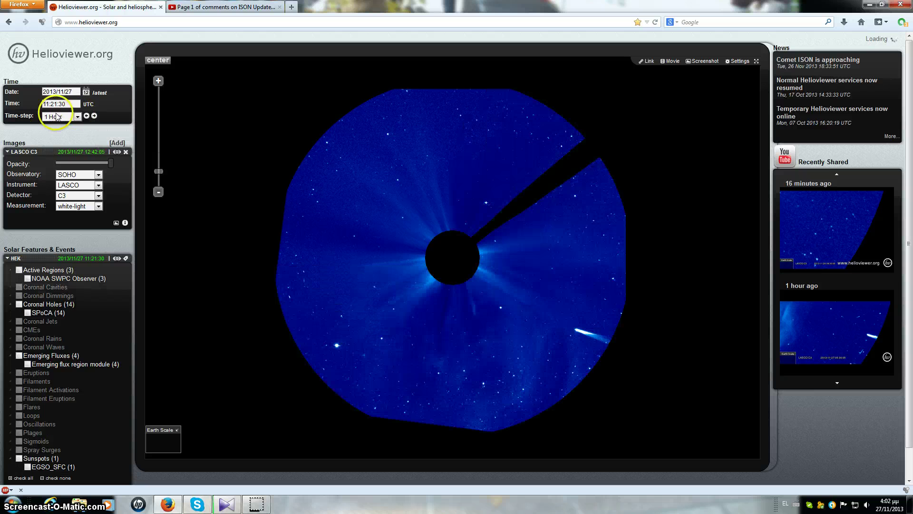
{"action": "left_click", "coordinate": [94, 116]}
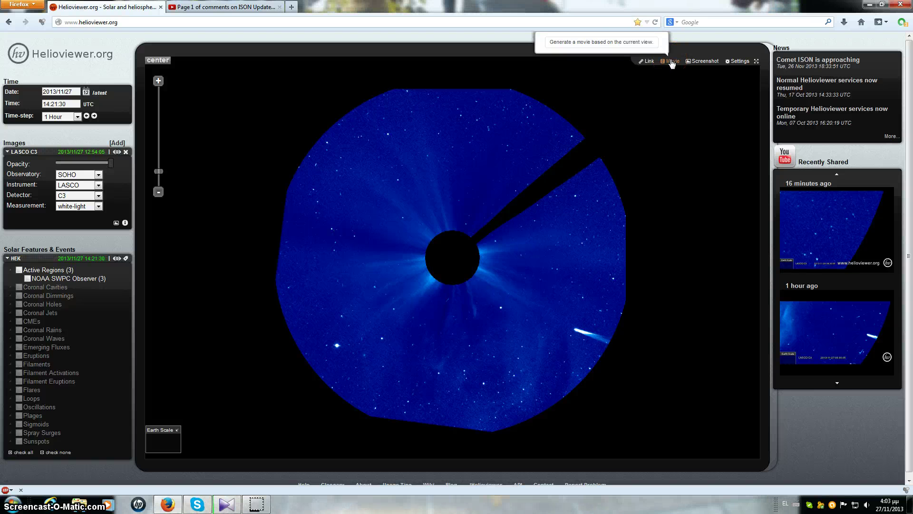
Step: Open the Movie generation options and close them again
{"action": "left_click", "coordinate": [671, 62]}
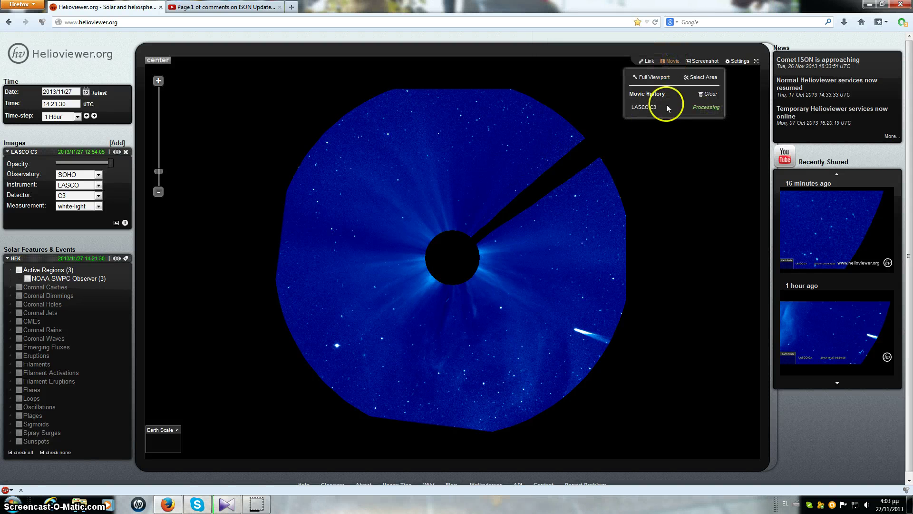
{"action": "left_click", "coordinate": [669, 63]}
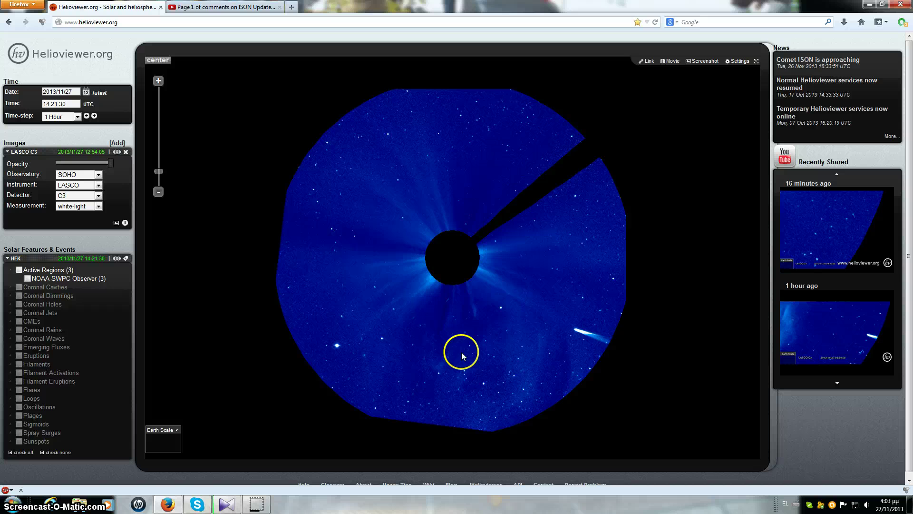
Step: Zoom in two levels and pan the LASCO C3 image until comet ISON's tail is centred
{"action": "left_click", "coordinate": [159, 80]}
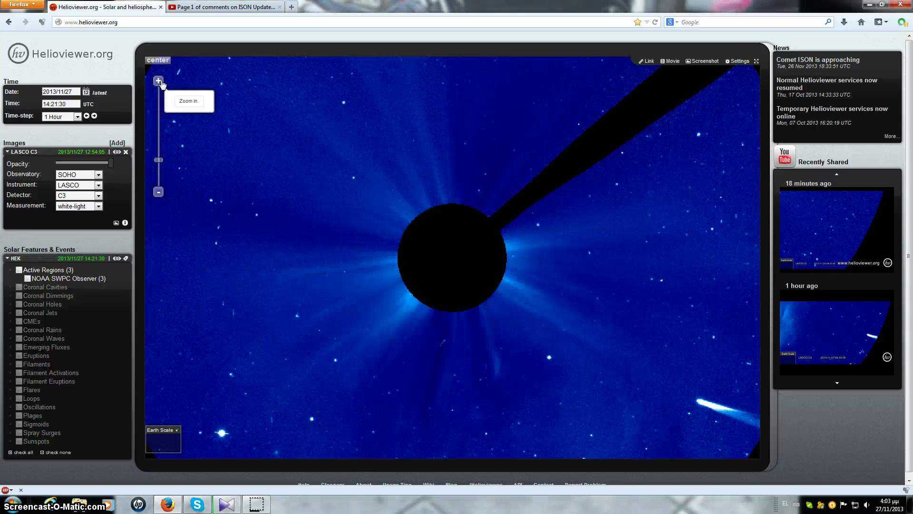
{"action": "left_click_drag", "start_coordinate": [559, 326], "coordinate": [468, 269]}
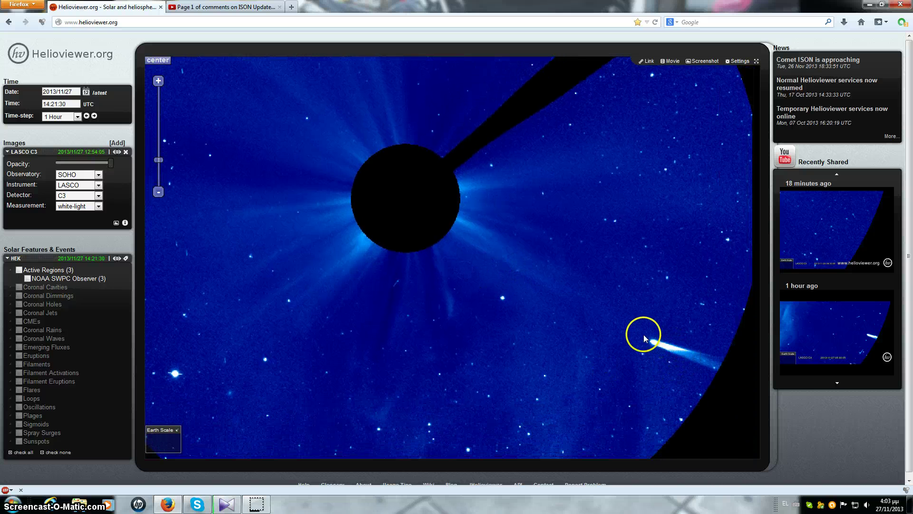
{"action": "left_click", "coordinate": [159, 81]}
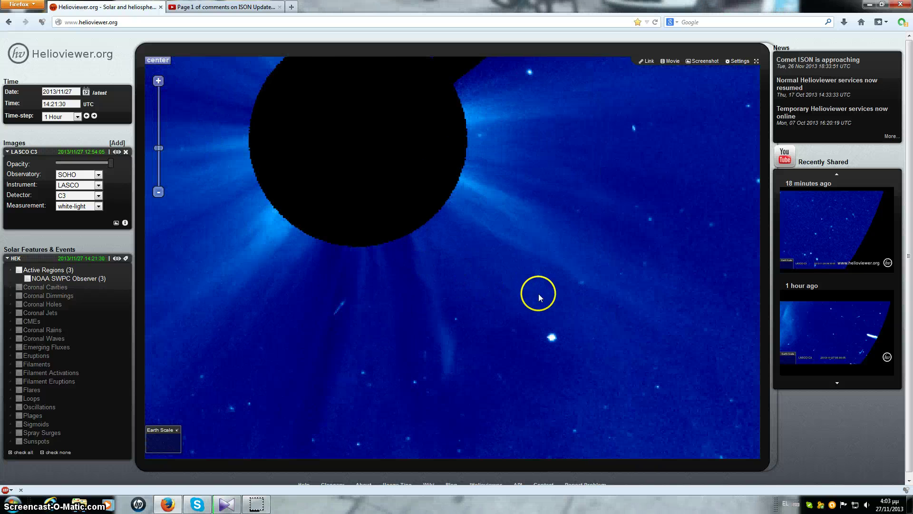
{"action": "left_click_drag", "start_coordinate": [539, 298], "coordinate": [347, 194]}
{"action": "left_click_drag", "start_coordinate": [555, 322], "coordinate": [470, 279]}
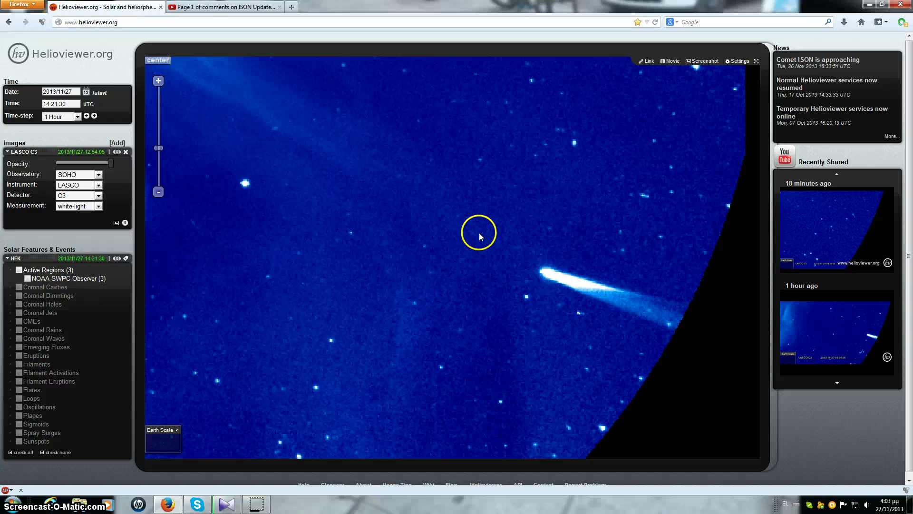
{"action": "left_click_drag", "start_coordinate": [289, 147], "coordinate": [447, 247]}
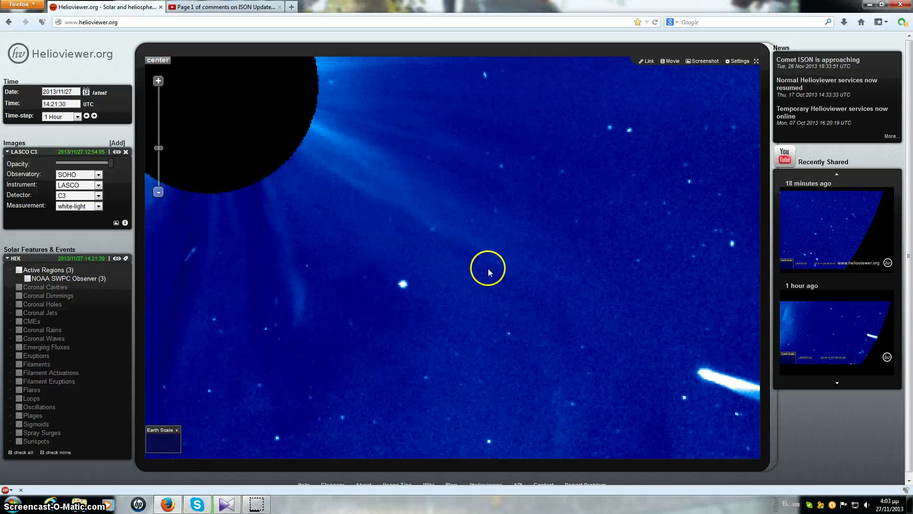
{"action": "left_click_drag", "start_coordinate": [593, 330], "coordinate": [445, 234]}
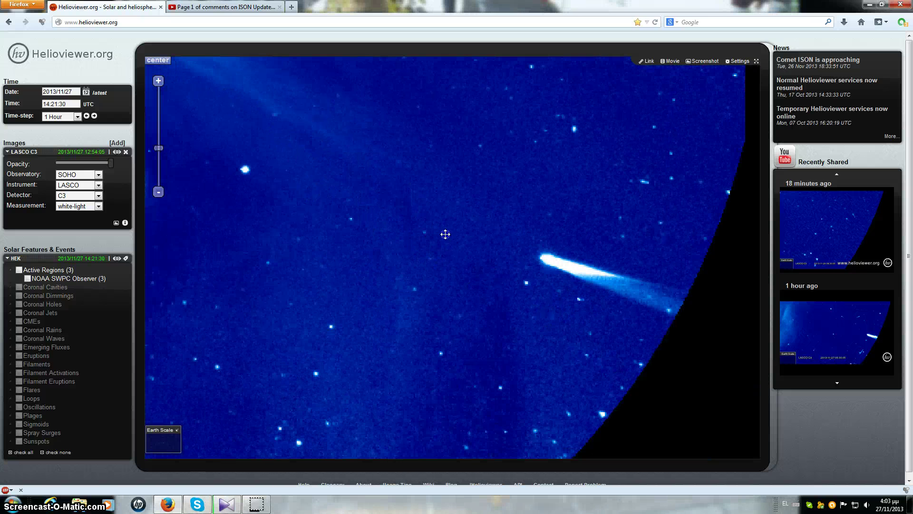
{"action": "left_click_drag", "start_coordinate": [340, 145], "coordinate": [535, 294]}
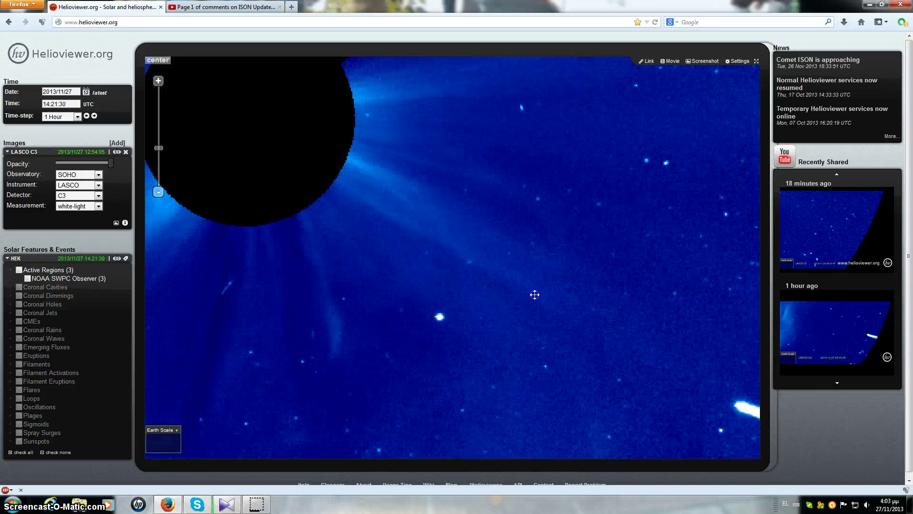
{"action": "left_click_drag", "start_coordinate": [346, 173], "coordinate": [305, 153]}
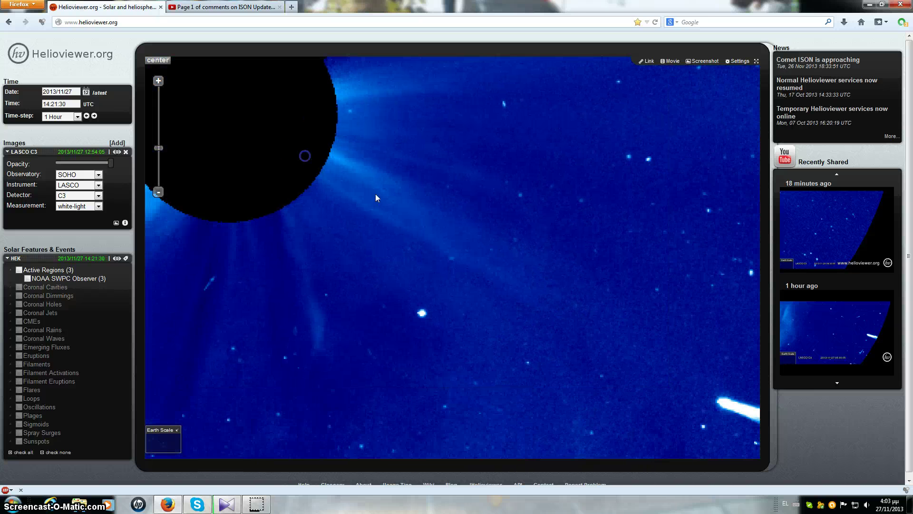
{"action": "left_click_drag", "start_coordinate": [560, 291], "coordinate": [487, 261]}
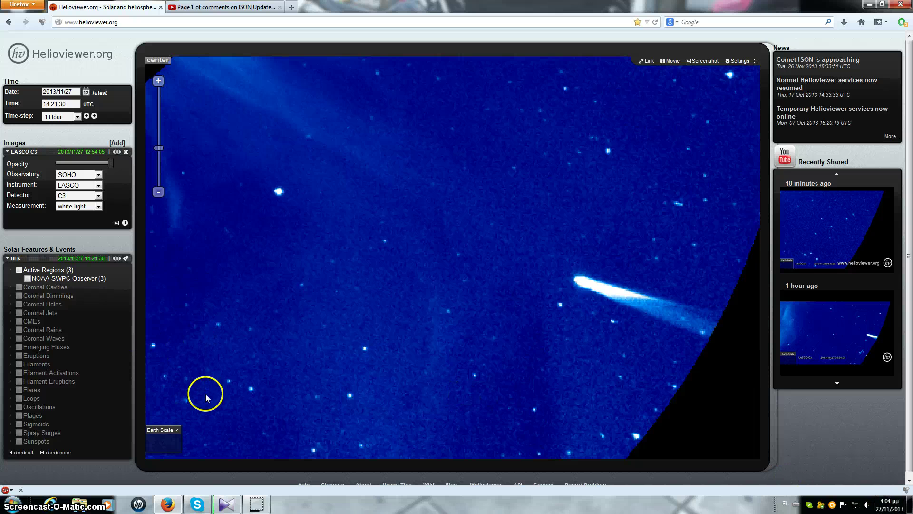
{"action": "left_click_drag", "start_coordinate": [389, 345], "coordinate": [353, 338]}
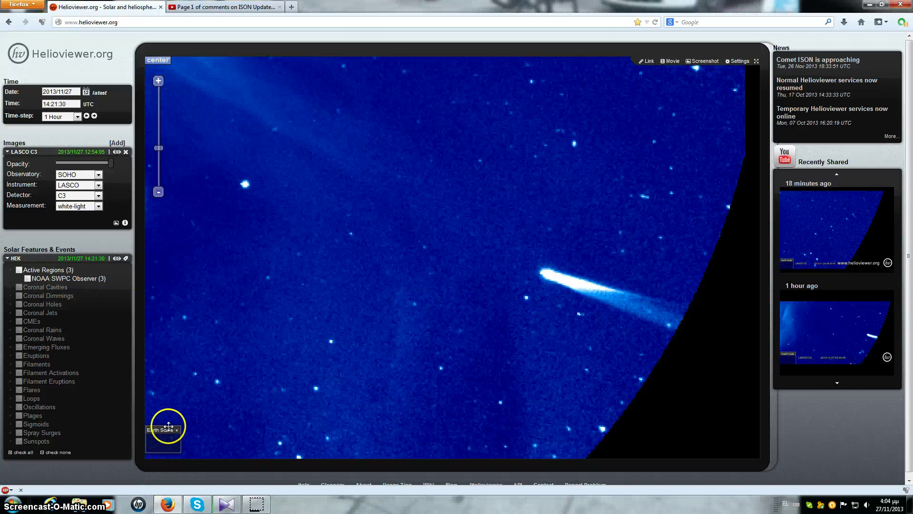
Step: Place the Earth Scale box beside the comet, zoom in one level and recentre the comet
{"action": "left_click_drag", "start_coordinate": [170, 430], "coordinate": [464, 263]}
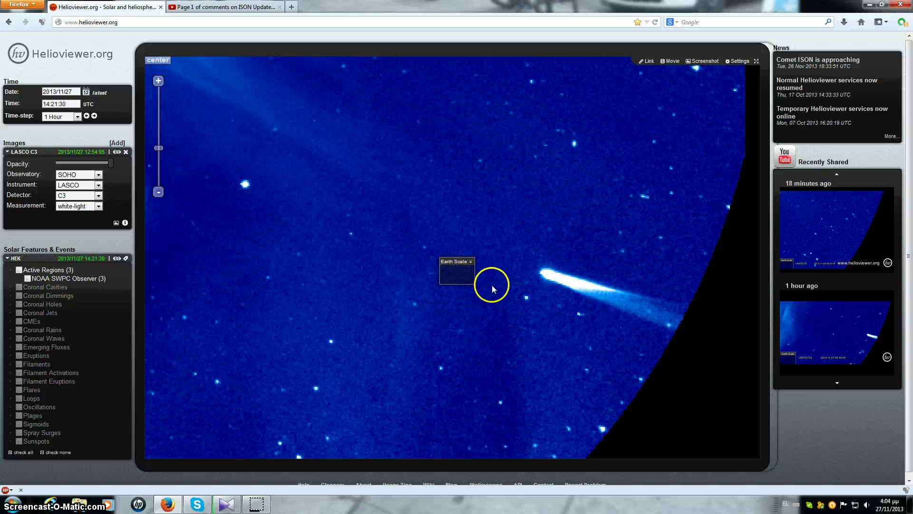
{"action": "left_click", "coordinate": [159, 81]}
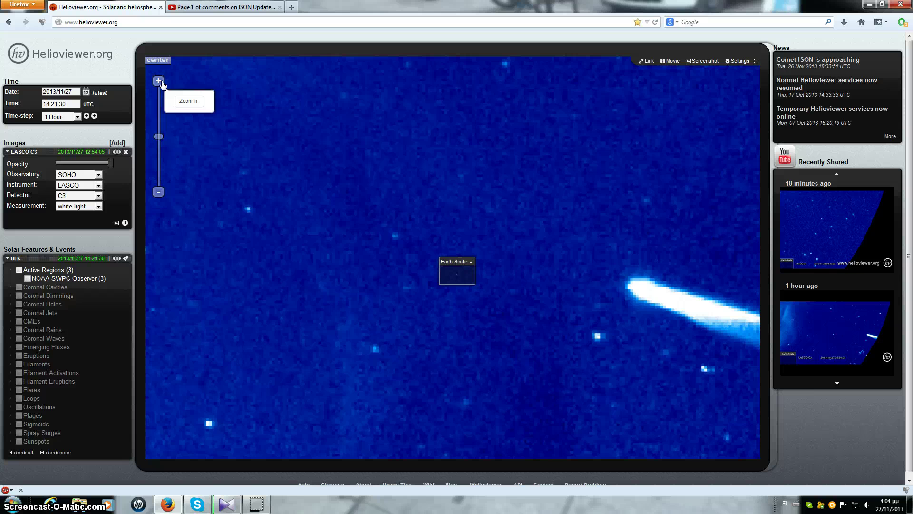
{"action": "left_click_drag", "start_coordinate": [526, 345], "coordinate": [435, 208]}
{"action": "left_click_drag", "start_coordinate": [363, 271], "coordinate": [381, 280]}
{"action": "left_click", "coordinate": [454, 263]}
{"action": "left_click_drag", "start_coordinate": [456, 263], "coordinate": [363, 262]}
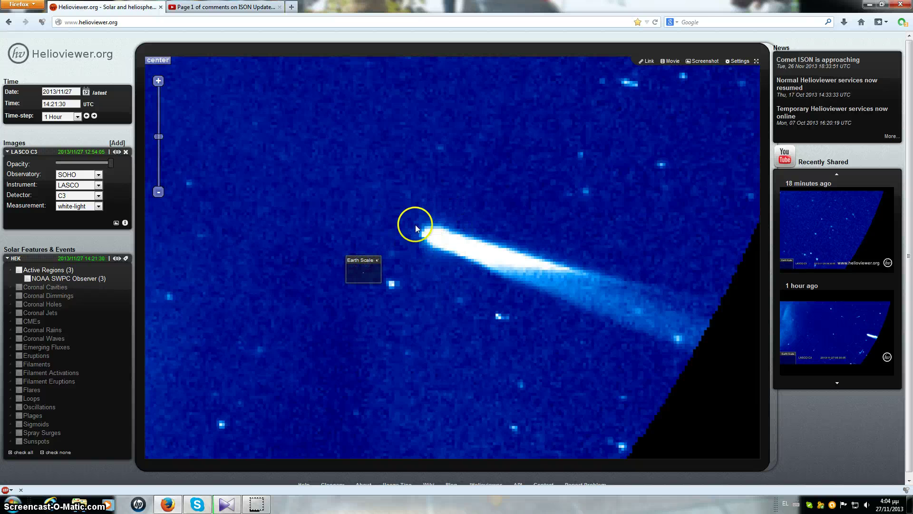
Step: Zoom in three more levels on the comet head, keeping the Earth Scale box over it
{"action": "left_click", "coordinate": [158, 81]}
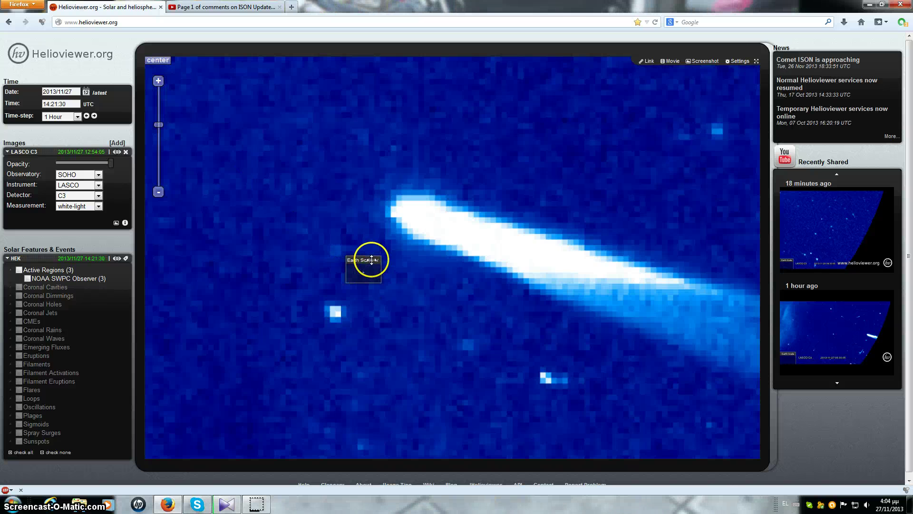
{"action": "mouse_move", "coordinate": [371, 260]}
{"action": "left_mouse_down"}
{"action": "mouse_move", "coordinate": [404, 202]}
{"action": "mouse_move", "coordinate": [416, 202]}
{"action": "mouse_move", "coordinate": [350, 249]}
{"action": "mouse_move", "coordinate": [359, 257]}
{"action": "left_mouse_up"}
{"action": "left_click", "coordinate": [158, 81]}
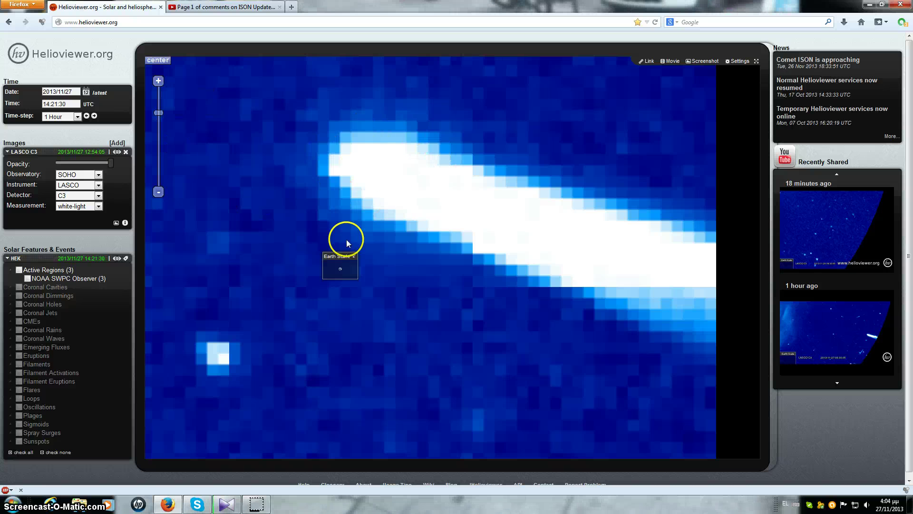
{"action": "left_click_drag", "start_coordinate": [339, 260], "coordinate": [297, 269]}
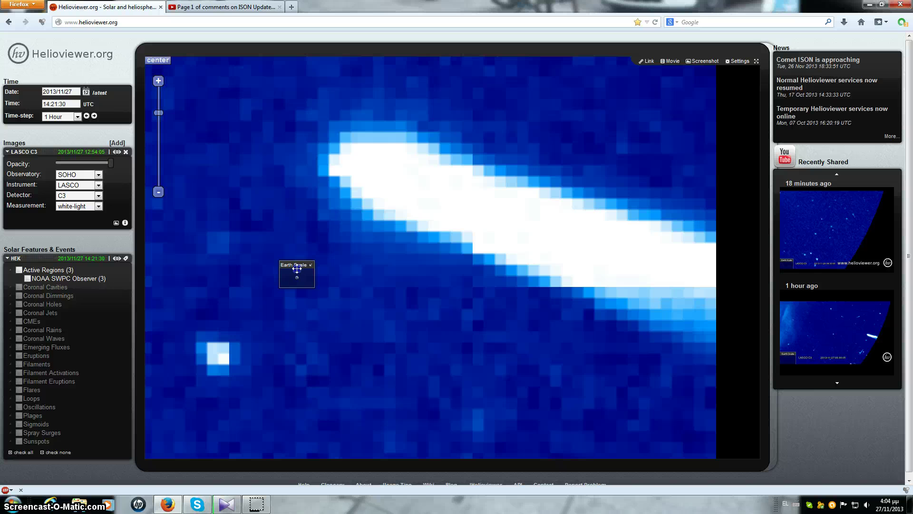
{"action": "left_click", "coordinate": [158, 82]}
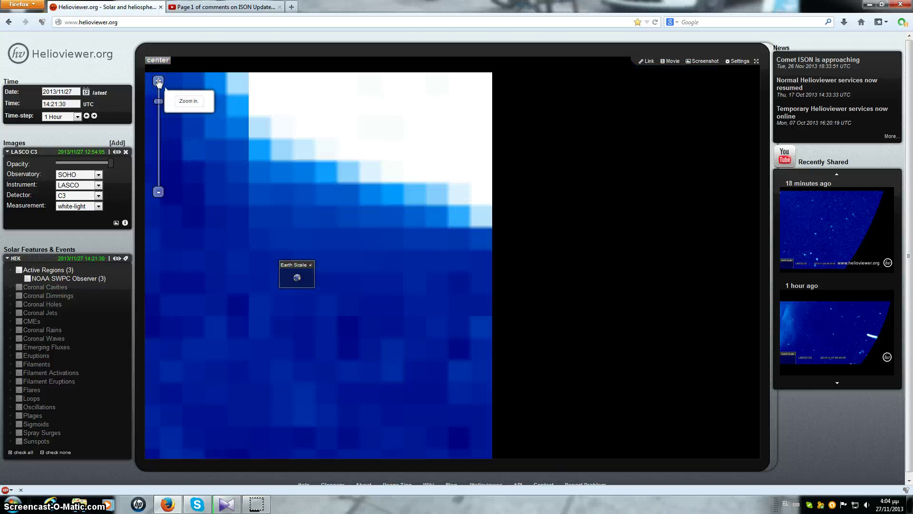
Step: Pan to find the comet's bright head and set the Earth Scale box at its left edge
{"action": "left_click_drag", "start_coordinate": [224, 110], "coordinate": [430, 341]}
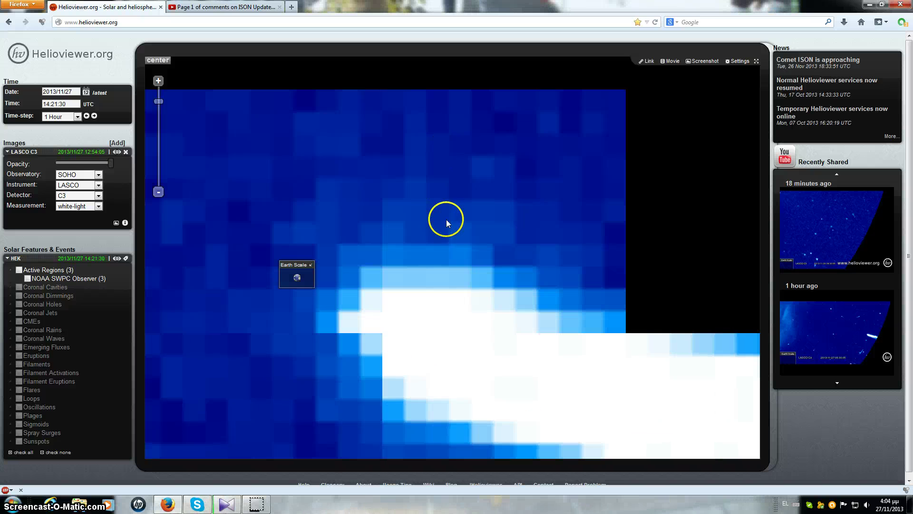
{"action": "left_click_drag", "start_coordinate": [430, 224], "coordinate": [212, 152]}
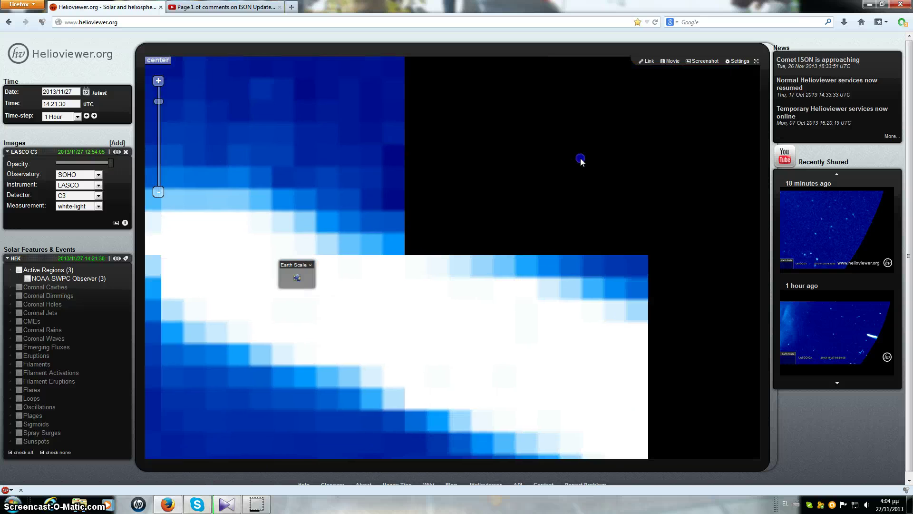
{"action": "left_click_drag", "start_coordinate": [580, 160], "coordinate": [490, 182]}
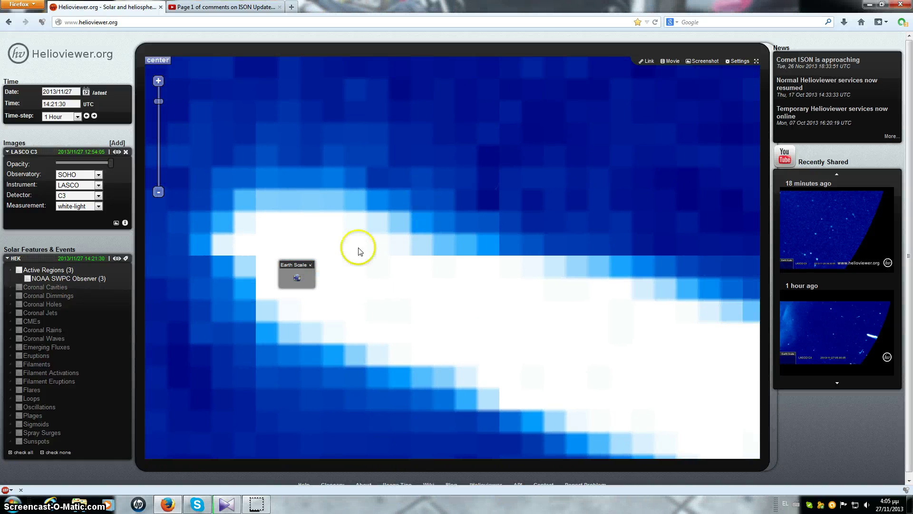
{"action": "left_click_drag", "start_coordinate": [369, 198], "coordinate": [468, 189]}
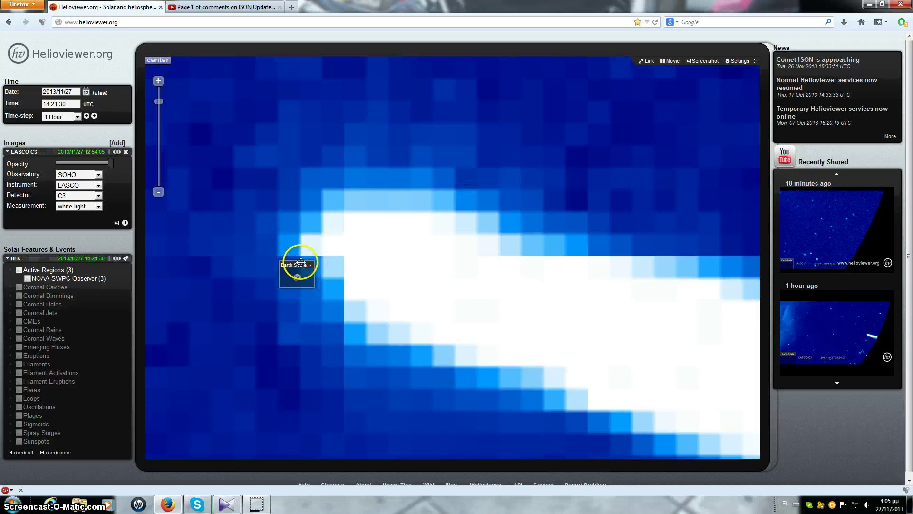
{"action": "left_click_drag", "start_coordinate": [301, 264], "coordinate": [383, 243]}
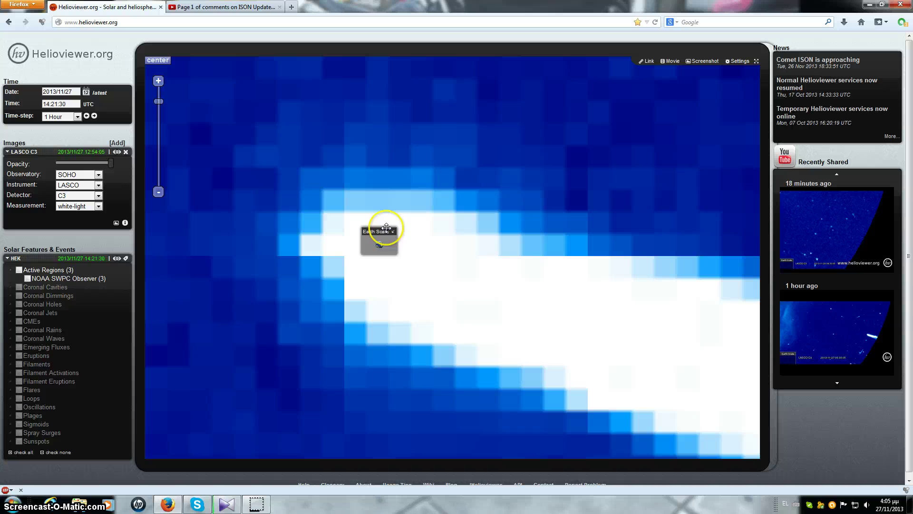
{"action": "left_click_drag", "start_coordinate": [384, 229], "coordinate": [249, 257]}
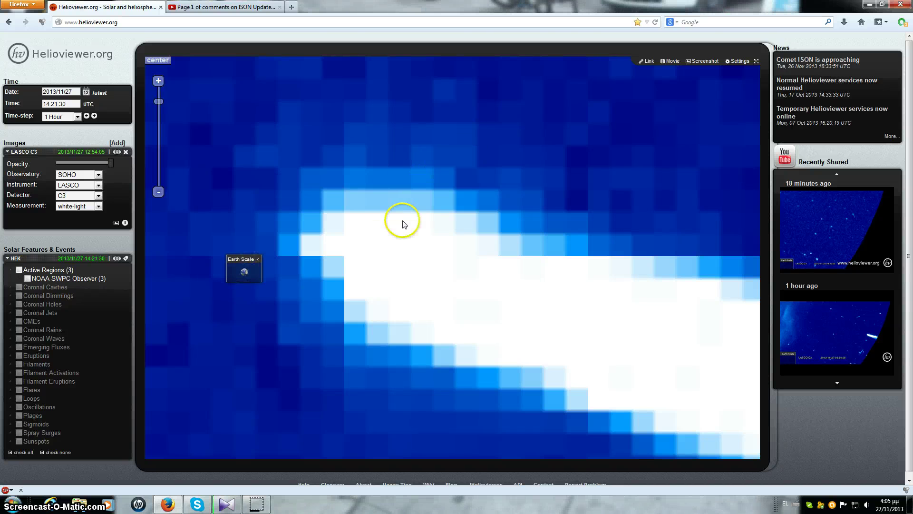
{"action": "left_click", "coordinate": [159, 82]}
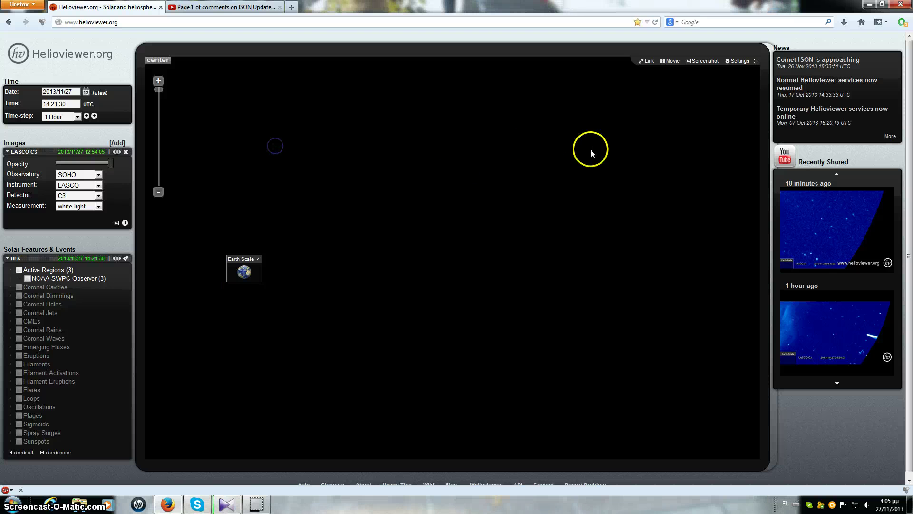
{"action": "left_click_drag", "start_coordinate": [592, 149], "coordinate": [256, 157]}
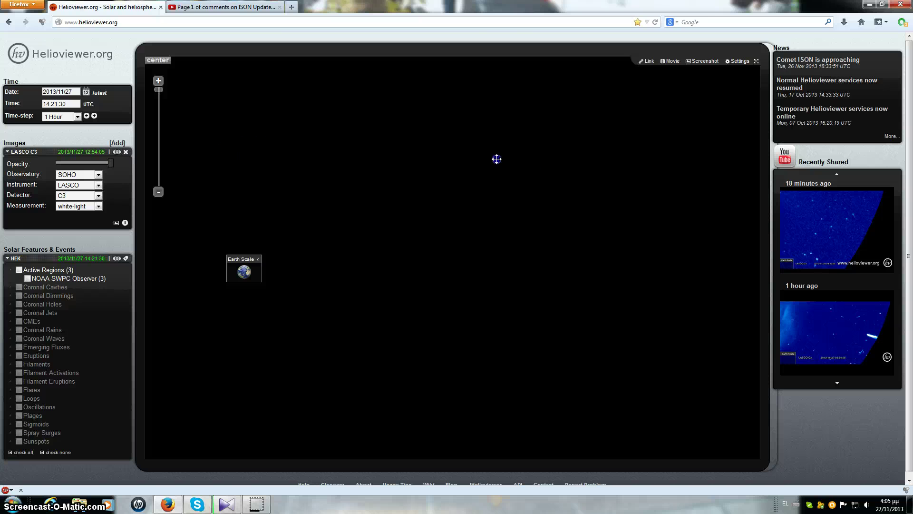
{"action": "left_click_drag", "start_coordinate": [497, 159], "coordinate": [228, 157]}
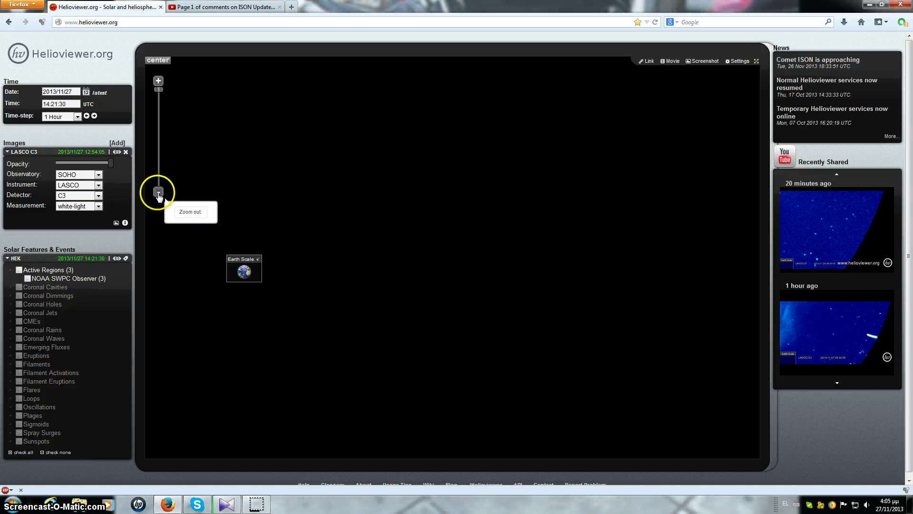
{"action": "left_click", "coordinate": [158, 193]}
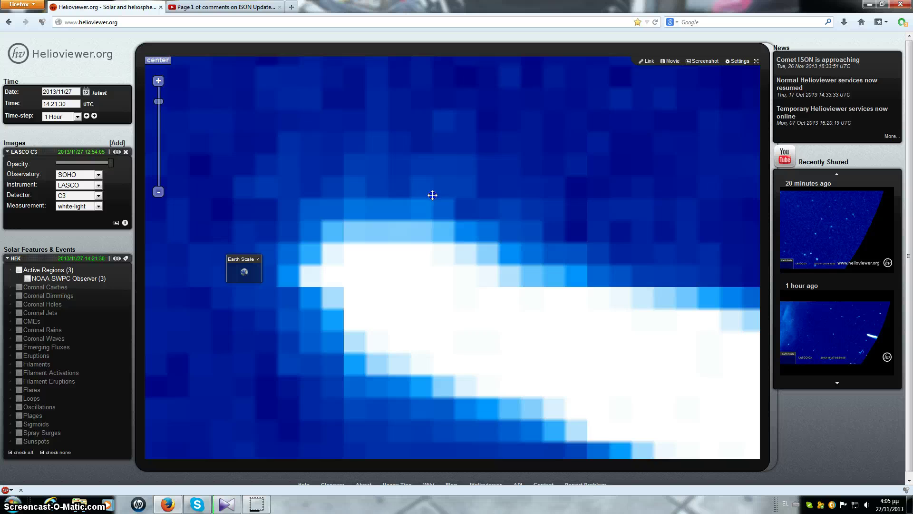
Step: Shift the comet head into view and place the Earth Scale box inside its bright head
{"action": "left_click_drag", "start_coordinate": [432, 193], "coordinate": [434, 160]}
{"action": "left_click_drag", "start_coordinate": [253, 259], "coordinate": [389, 226]}
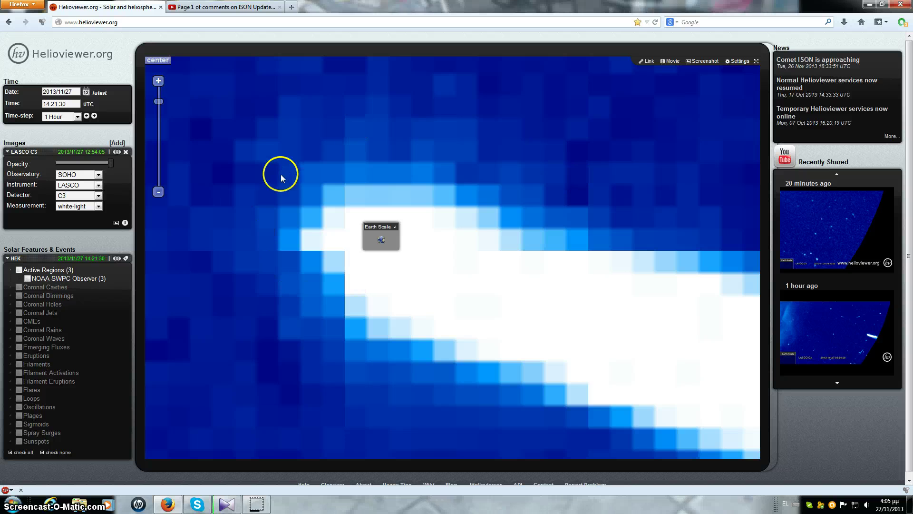
{"action": "left_click_drag", "start_coordinate": [280, 175], "coordinate": [403, 167]}
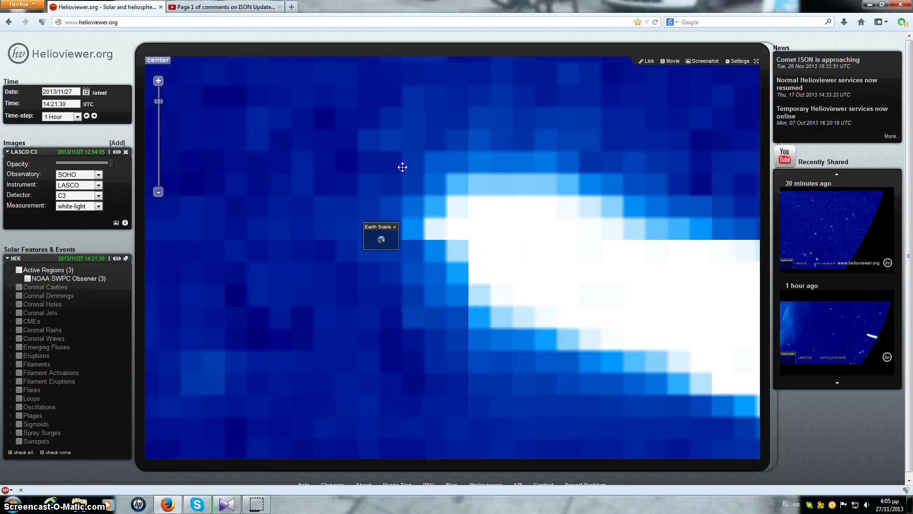
{"action": "left_click", "coordinate": [382, 226]}
{"action": "left_click_drag", "start_coordinate": [401, 224], "coordinate": [499, 207]}
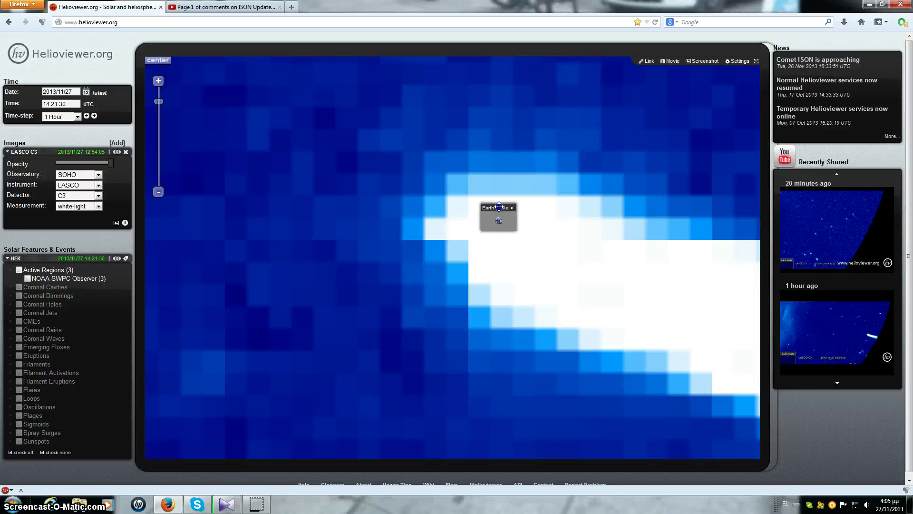
{"action": "left_click_drag", "start_coordinate": [499, 213], "coordinate": [499, 213]}
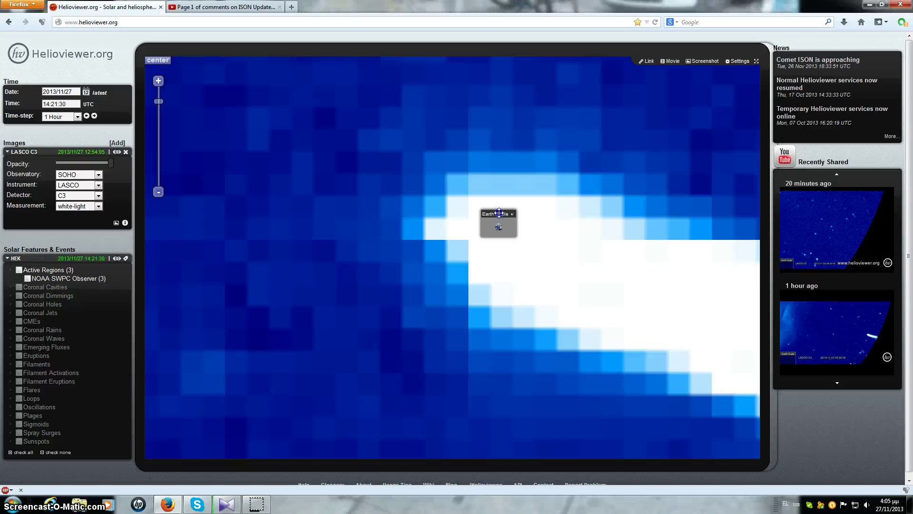
Step: Move the Earth Scale box left and pan so the head's tip meets it
{"action": "left_click_drag", "start_coordinate": [499, 213], "coordinate": [276, 215]}
{"action": "left_click", "coordinate": [500, 195]}
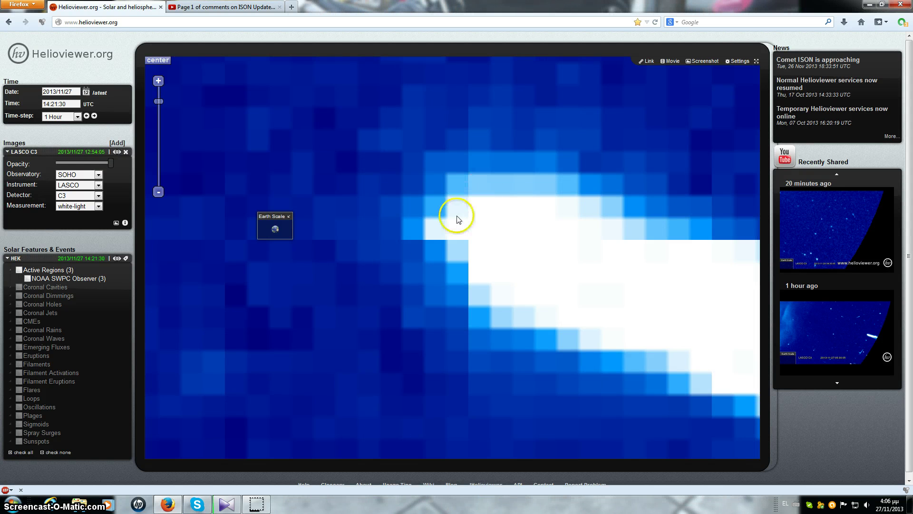
{"action": "left_click_drag", "start_coordinate": [279, 216], "coordinate": [353, 205]}
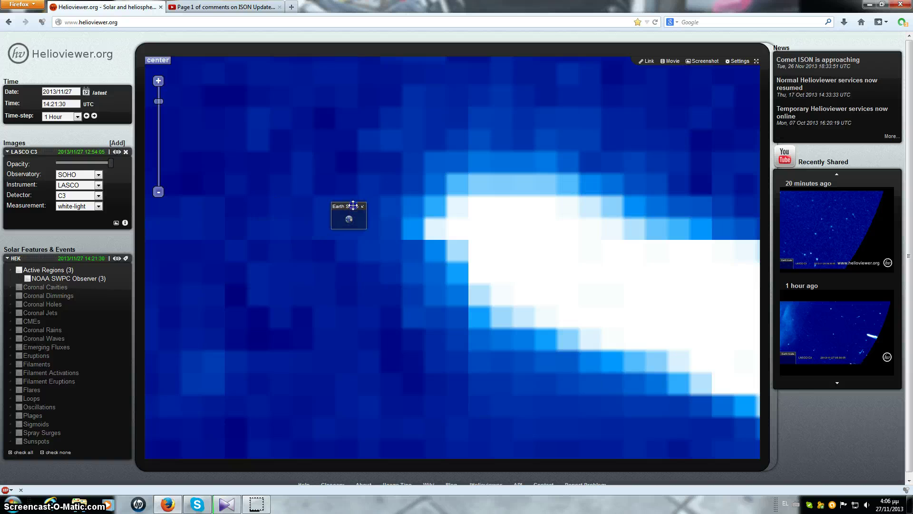
{"action": "left_click_drag", "start_coordinate": [611, 253], "coordinate": [571, 240]}
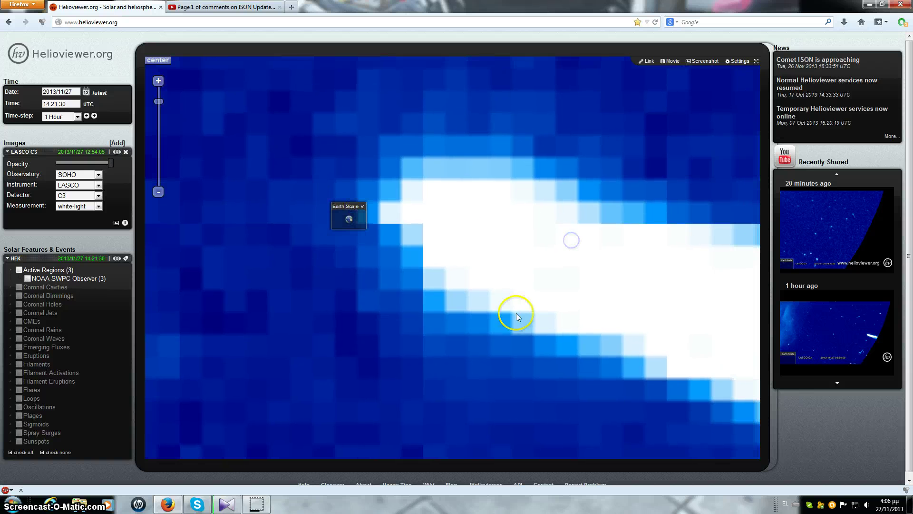
Step: Zoom out three levels and move the Earth Scale box to the lower-left corner
{"action": "left_click", "coordinate": [158, 192]}
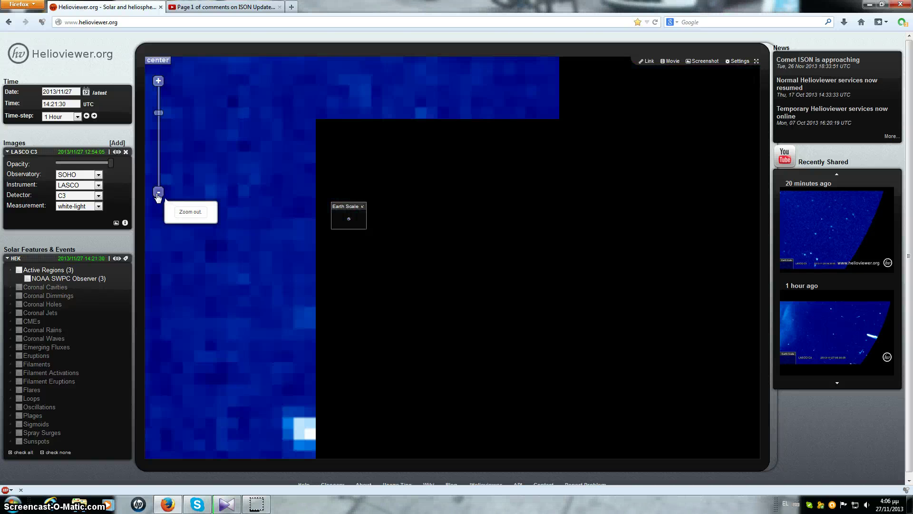
{"action": "left_click", "coordinate": [158, 192]}
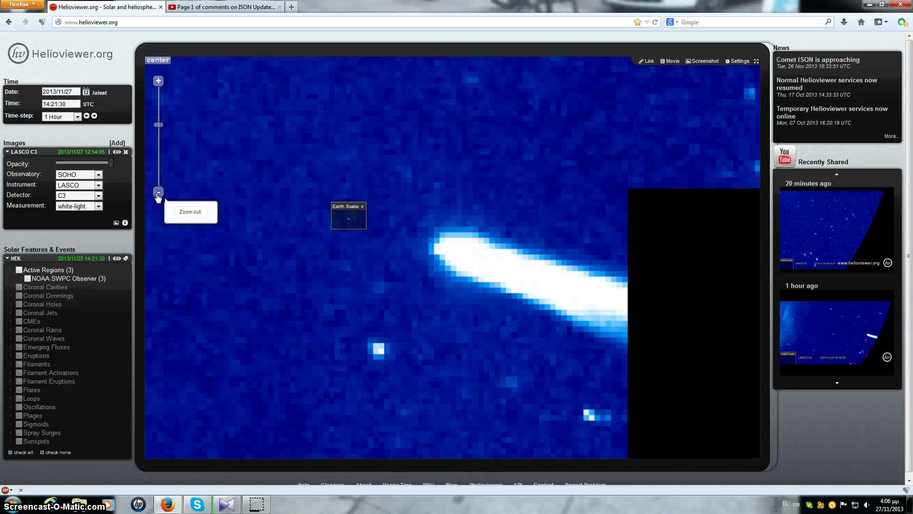
{"action": "left_click", "coordinate": [158, 192]}
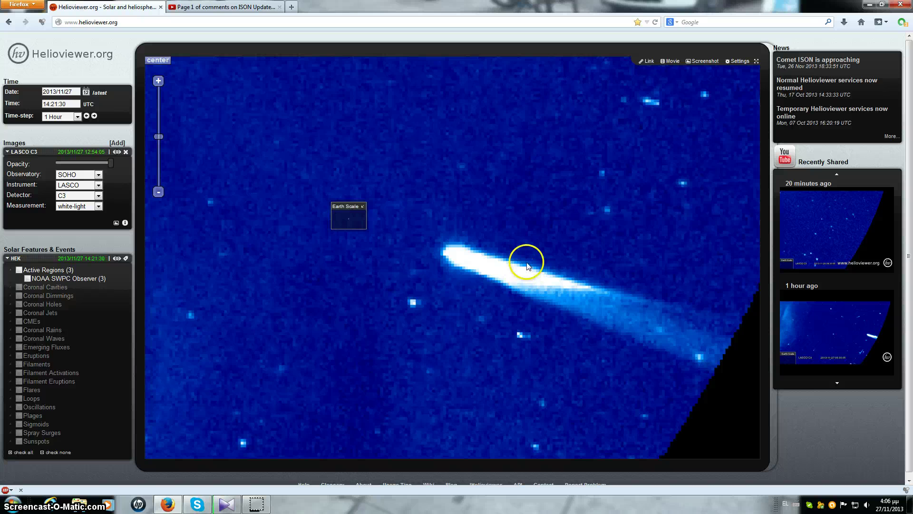
{"action": "left_click_drag", "start_coordinate": [351, 207], "coordinate": [416, 231]}
{"action": "left_click", "coordinate": [458, 263]}
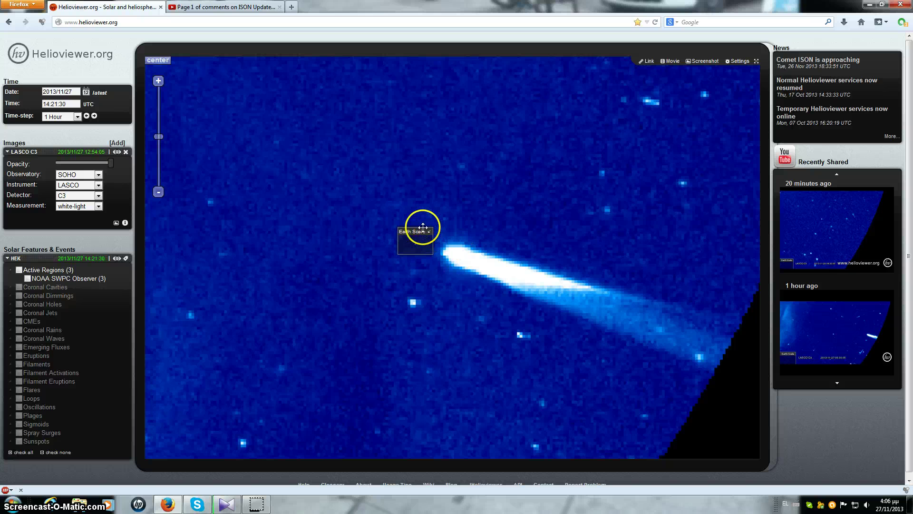
{"action": "left_click_drag", "start_coordinate": [421, 232], "coordinate": [172, 430]}
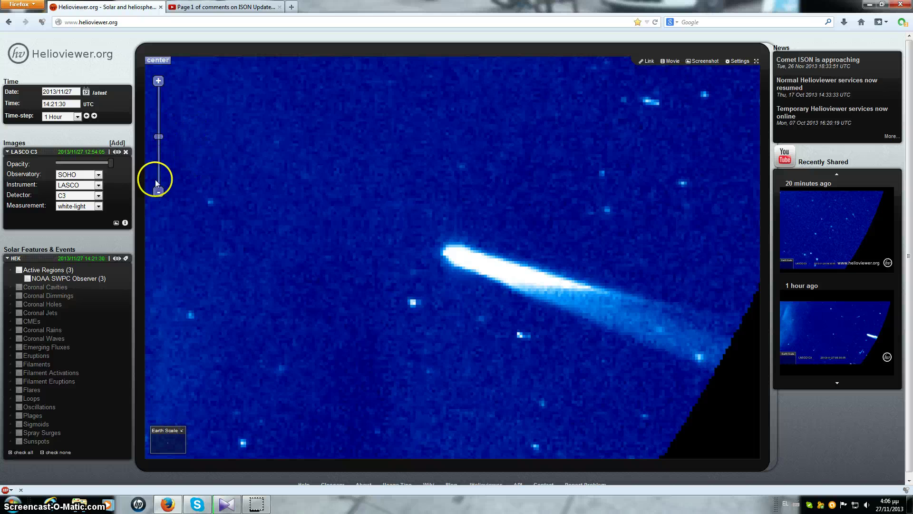
Step: Zoom out two more levels and centre the occulted Sun in the view
{"action": "left_click", "coordinate": [159, 191]}
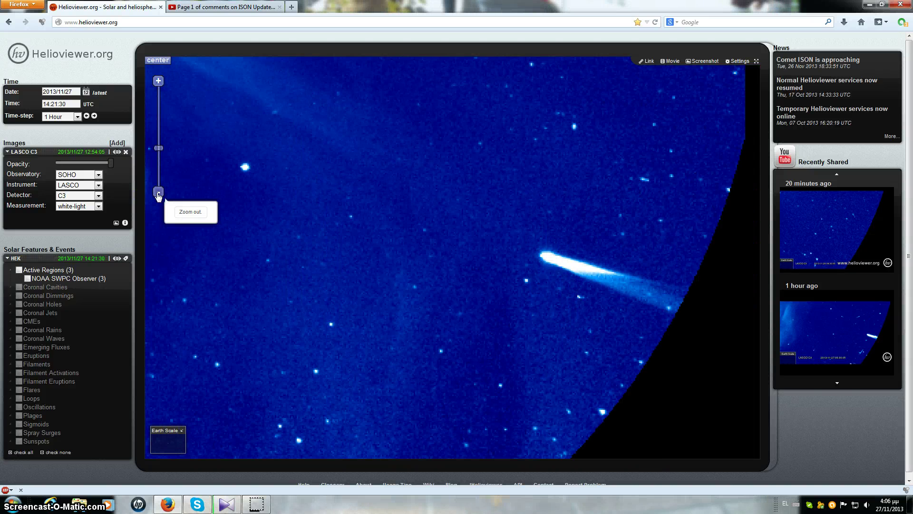
{"action": "left_click", "coordinate": [418, 283]}
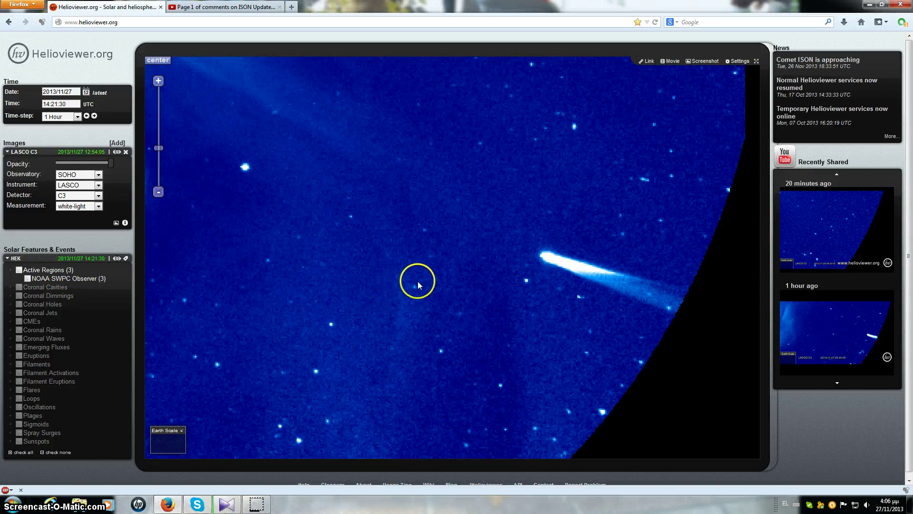
{"action": "left_click_drag", "start_coordinate": [358, 188], "coordinate": [479, 306]}
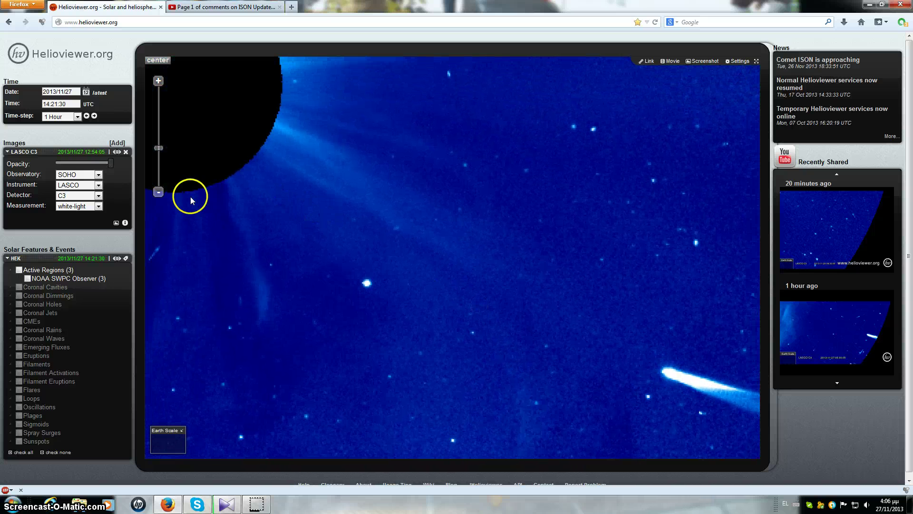
{"action": "left_click", "coordinate": [158, 192]}
{"action": "left_click_drag", "start_coordinate": [371, 198], "coordinate": [381, 247]}
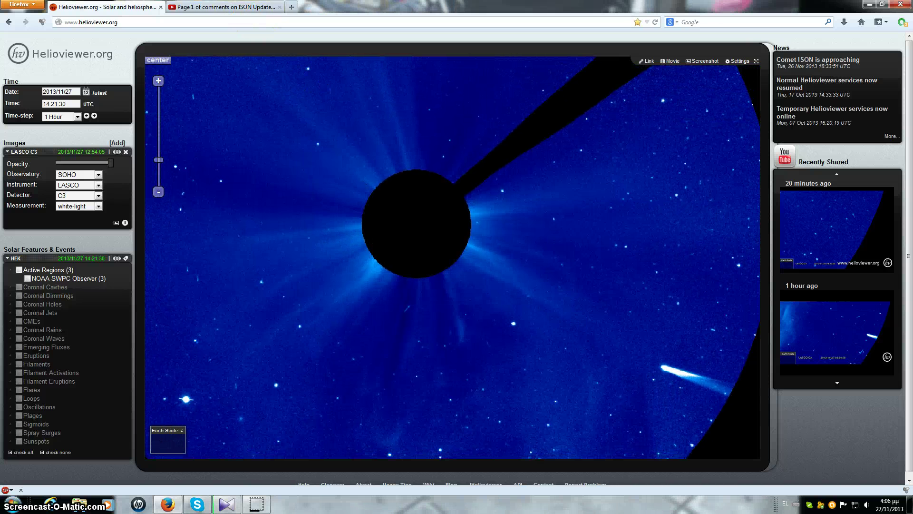
Step: Scroll down the YouTube comments, then go back to the Helioviewer solar viewer
{"action": "left_click", "coordinate": [195, 7]}
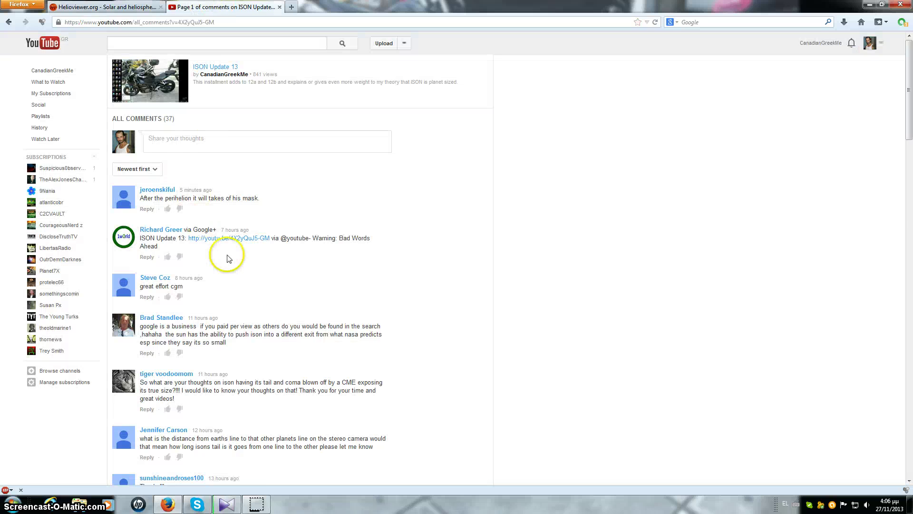
{"action": "scroll", "coordinate": [612, 186], "scroll_direction": "down", "scroll_amount": 10}
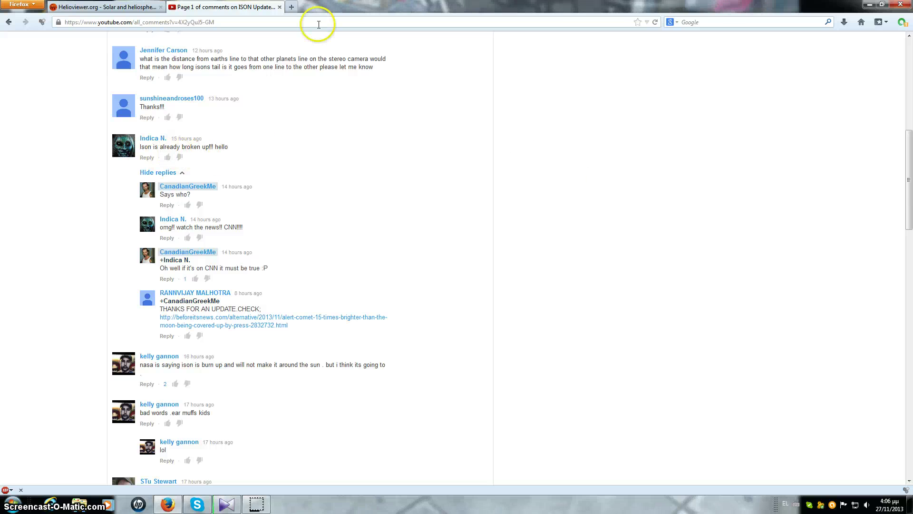
{"action": "left_click", "coordinate": [54, 4]}
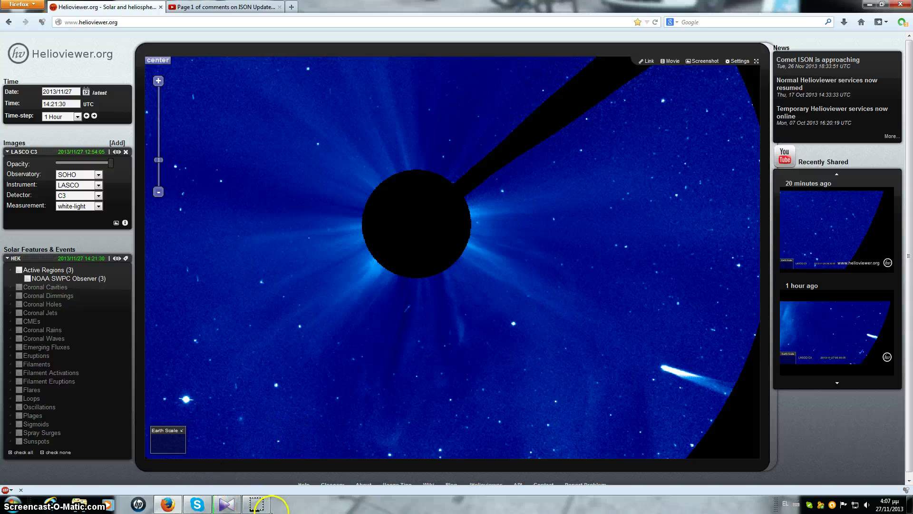
Step: Switch back to Helioviewer.org's wide LASCO C3 view of comet ISON beside the occulted Sun
{"action": "mouse_move", "coordinate": [256, 507]}
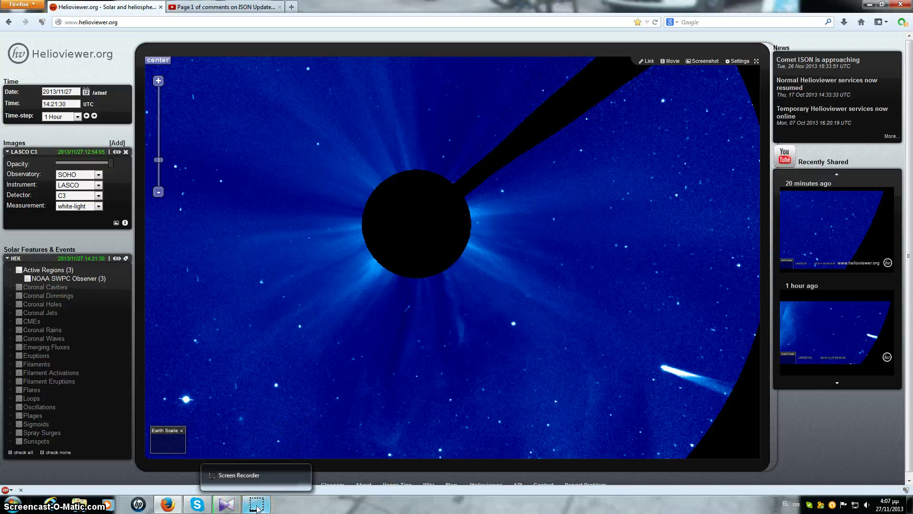